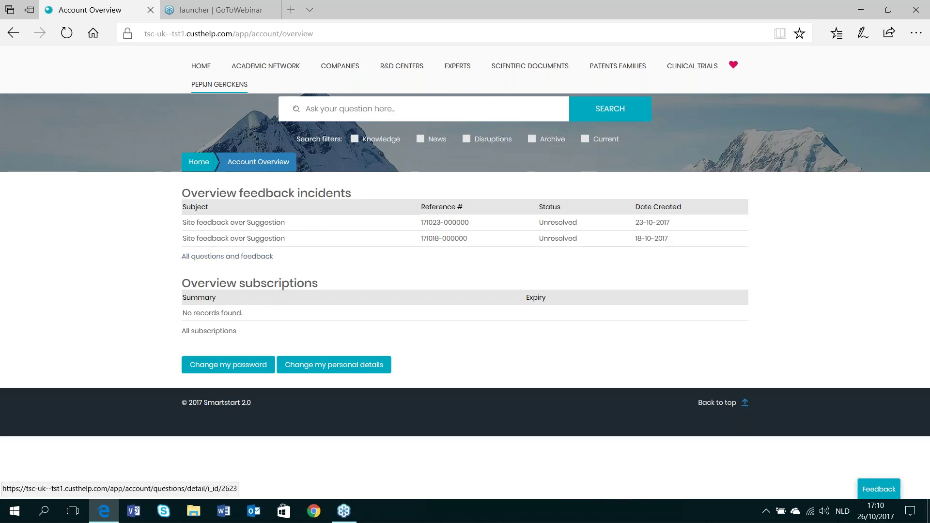
- Return to the support portal's home page and view the regional categories under Experts
{"action": "mouse_move", "coordinate": [219, 84]}
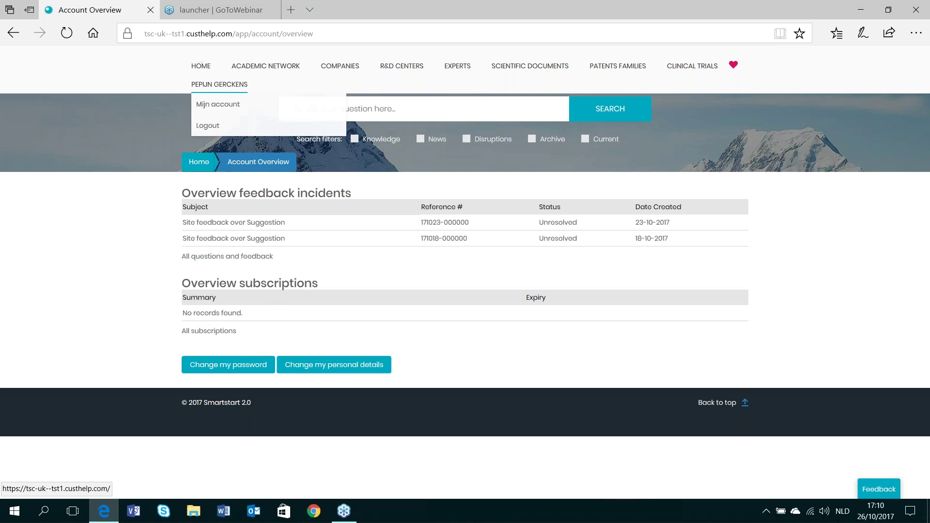
{"action": "left_click", "coordinate": [201, 66]}
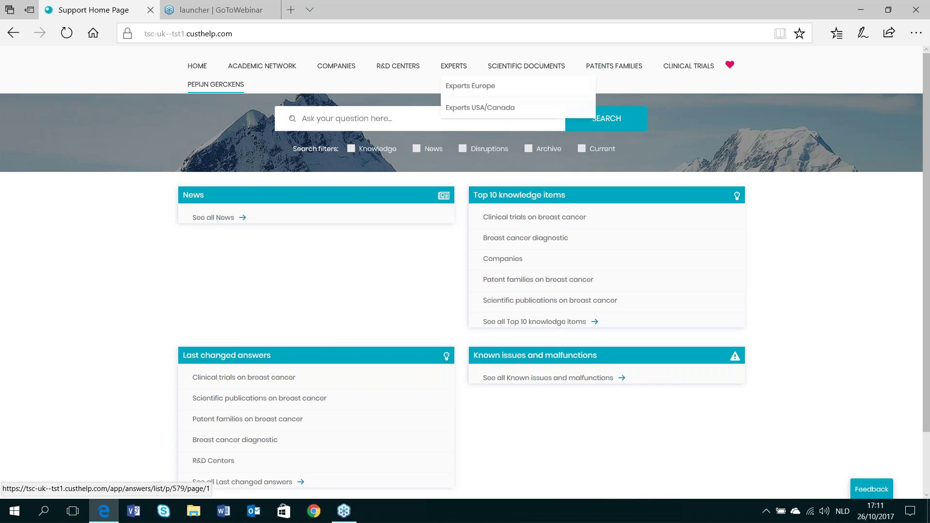
{"action": "mouse_move", "coordinate": [453, 67]}
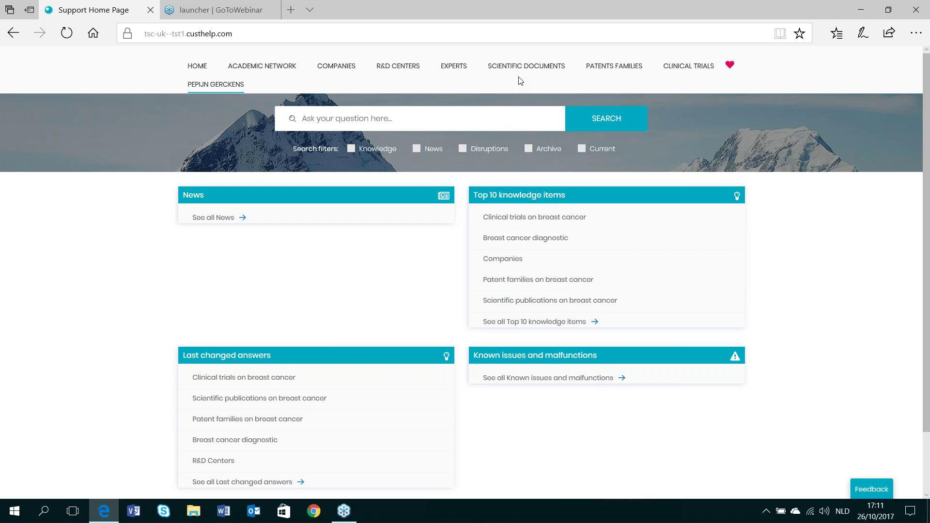
- View the "Patent families on breast cancer" document in the Patents Families category and return to the results list
{"action": "left_click", "coordinate": [621, 69]}
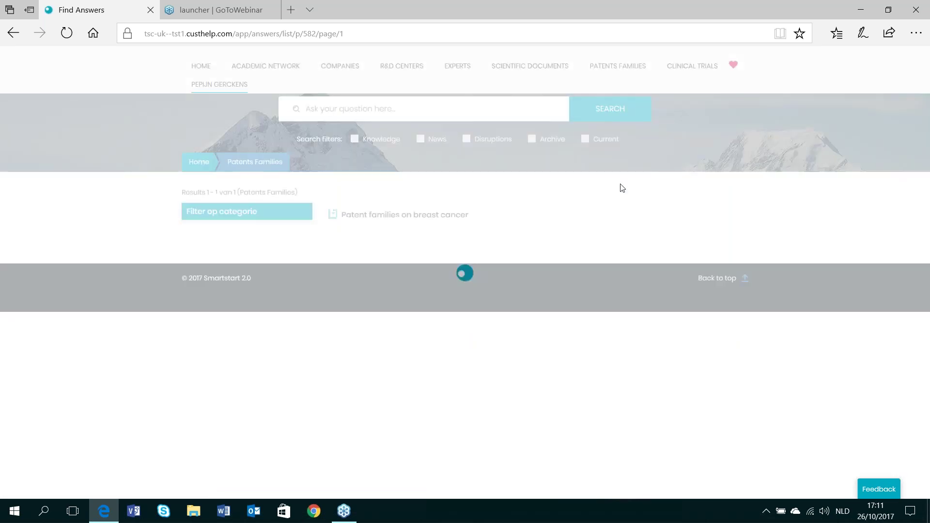
{"action": "left_click", "coordinate": [353, 215]}
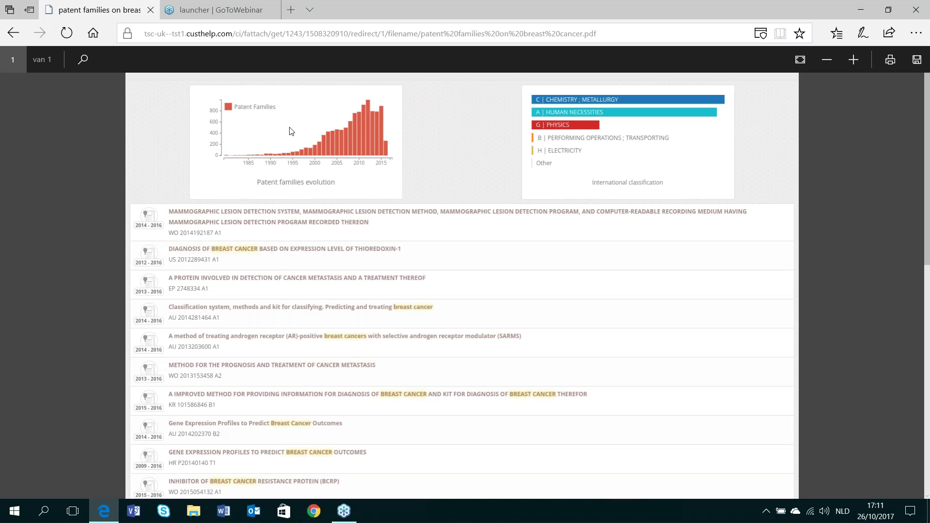
{"action": "key", "text": "alt+Left"}
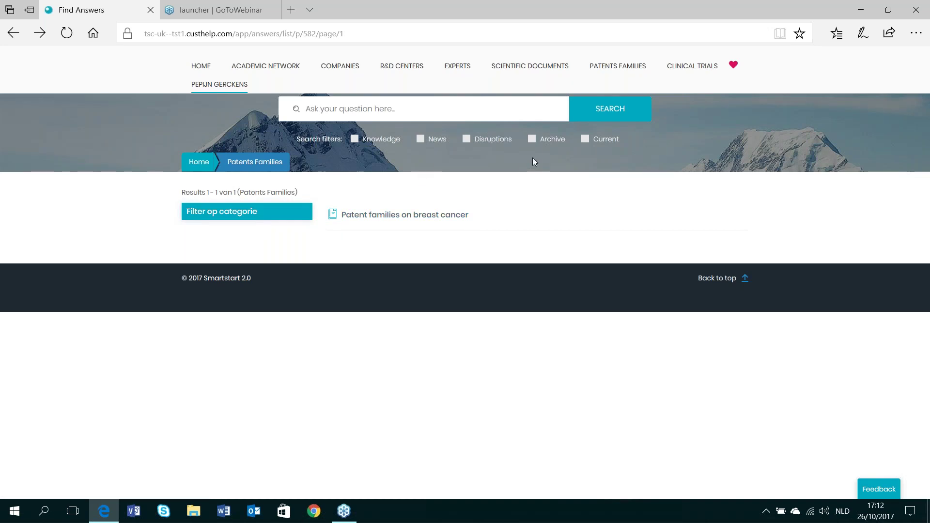
- View the "Clinical trials on breast cancer" document in the Clinical Trials category and leave it again
{"action": "left_click", "coordinate": [695, 69]}
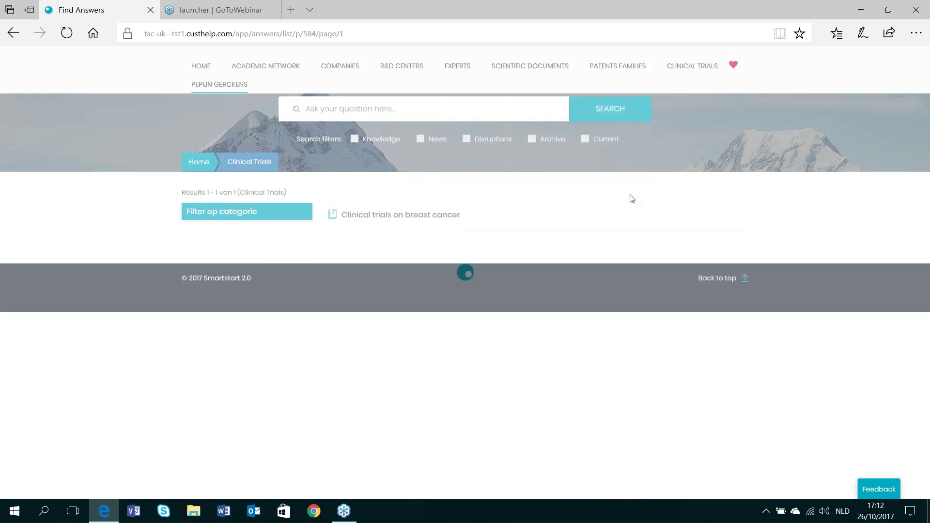
{"action": "left_click", "coordinate": [427, 221]}
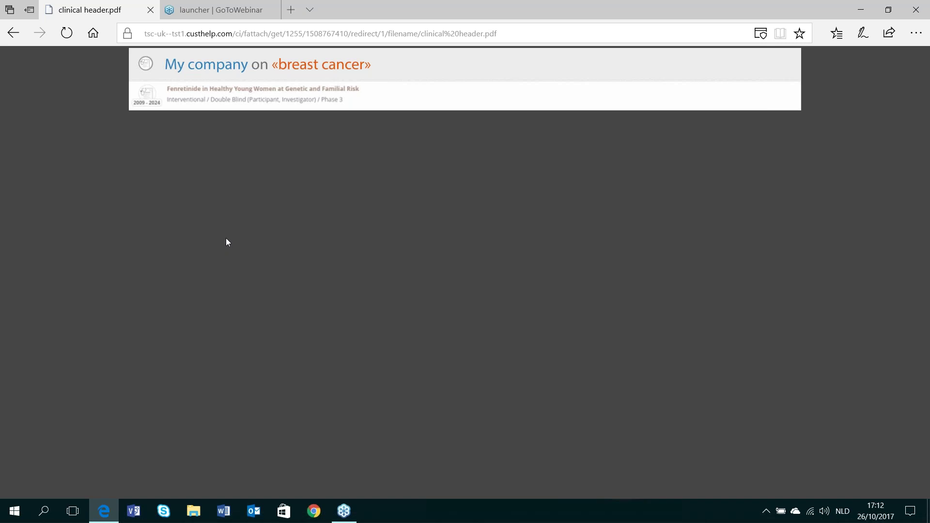
{"action": "left_click", "coordinate": [16, 38]}
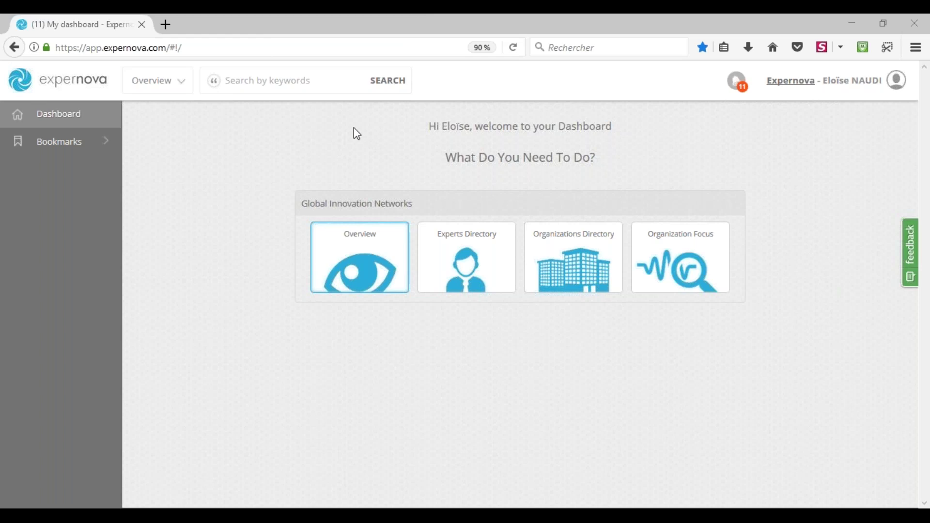
- In Expernova, run an Overview search for the exact phrase "breast cancer"
{"action": "left_click", "coordinate": [277, 80]}
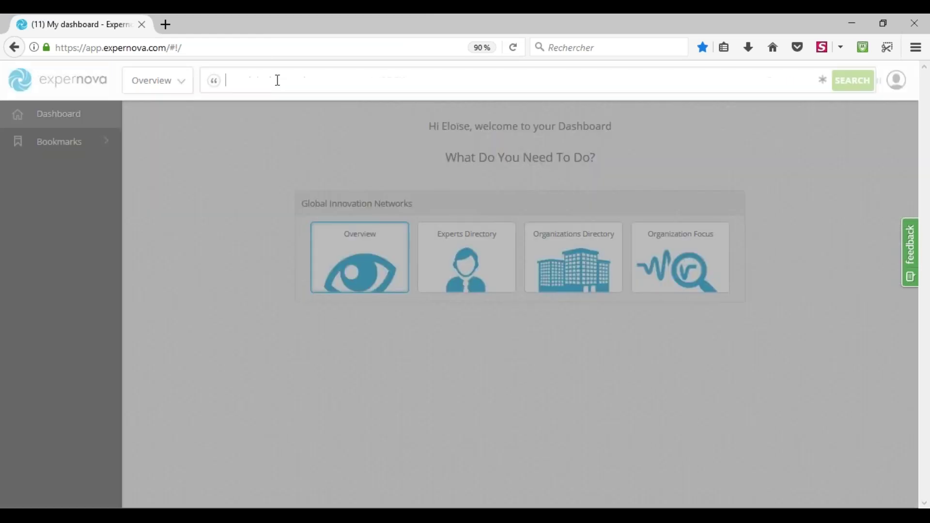
{"action": "type", "text": "\"br"}
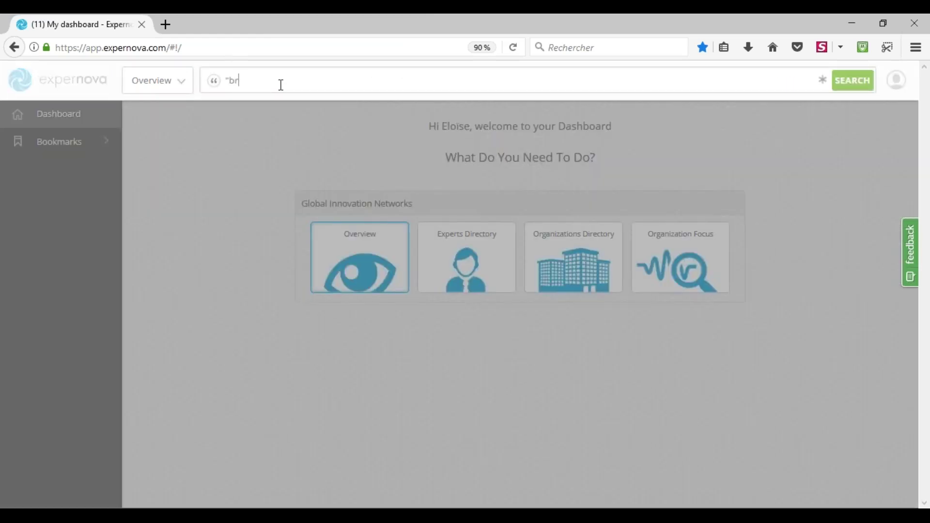
{"action": "type", "text": "east cancer"}
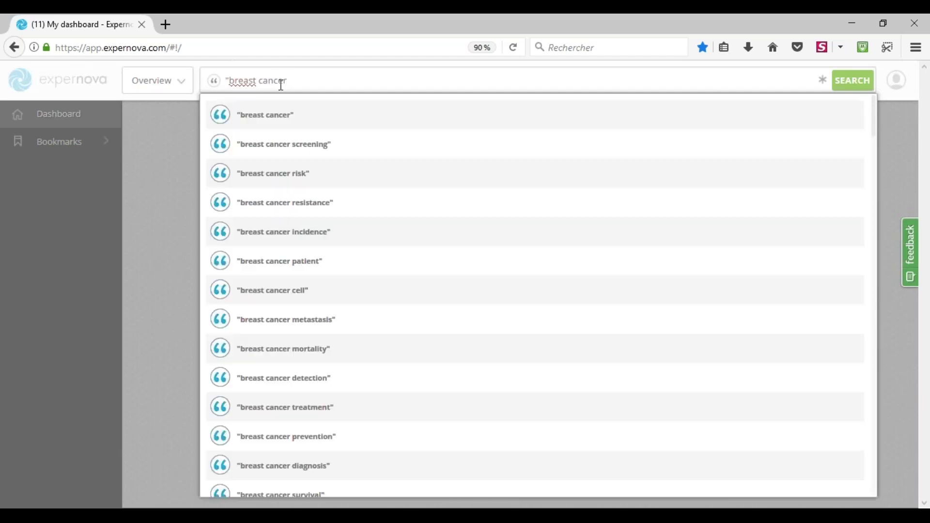
{"action": "type", "text": "\""}
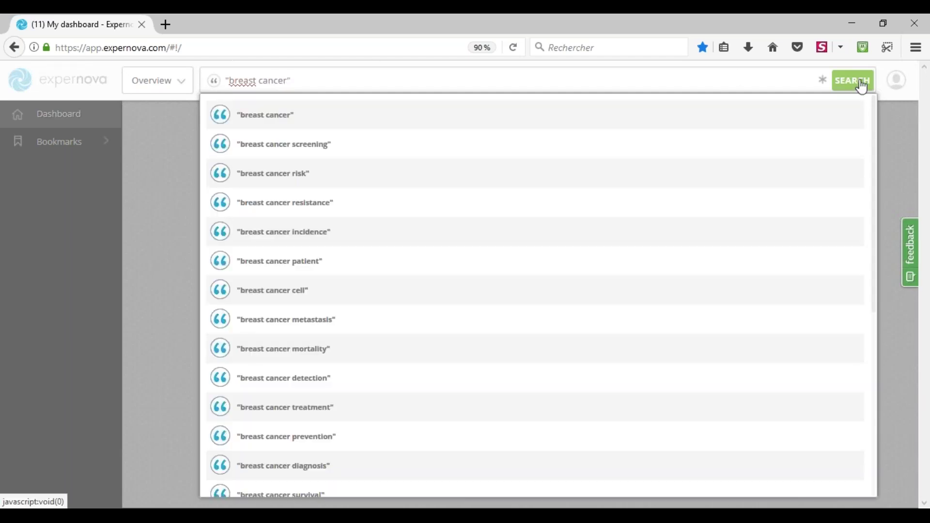
{"action": "left_click", "coordinate": [862, 86]}
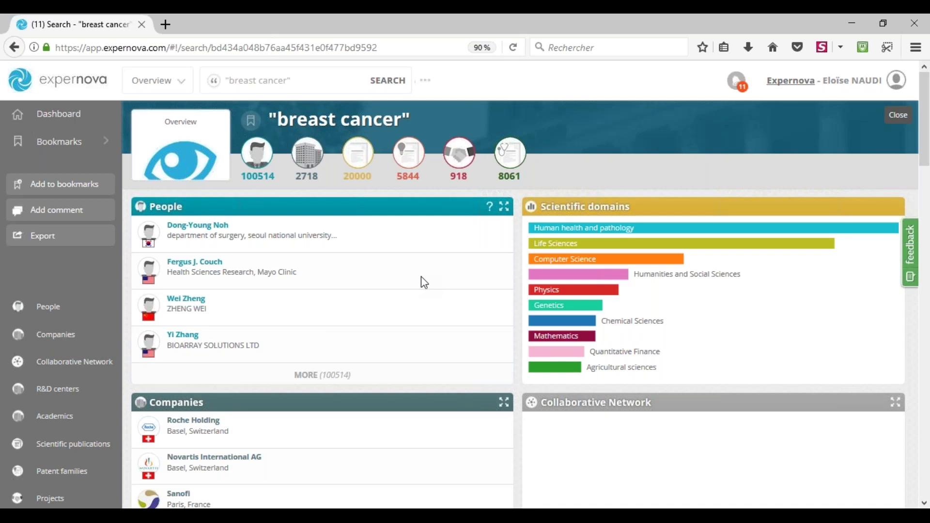
- Open the full list of companies working on "breast cancer" and look through it
{"action": "scroll", "coordinate": [330, 231], "scroll_direction": "down", "scroll_amount": 1}
{"action": "scroll", "coordinate": [331, 231], "scroll_direction": "down", "scroll_amount": 3}
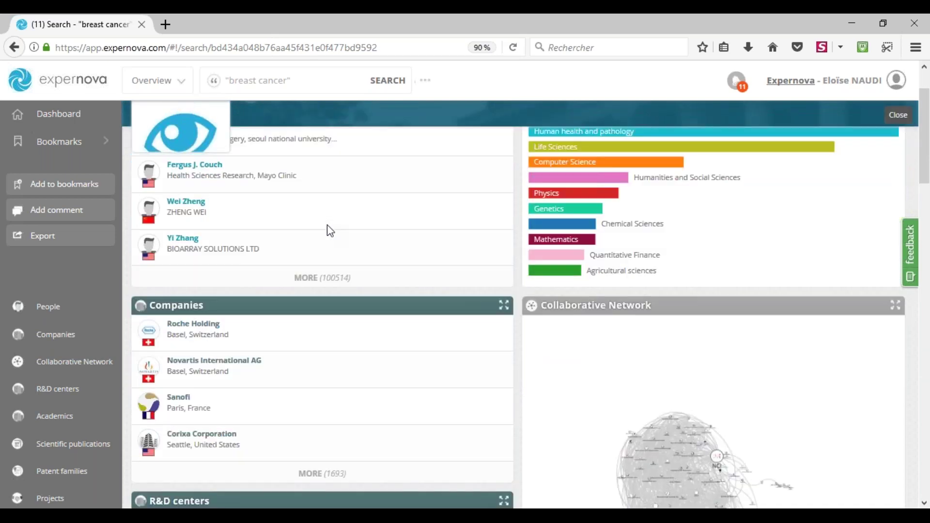
{"action": "scroll", "coordinate": [270, 241], "scroll_direction": "down", "scroll_amount": 1}
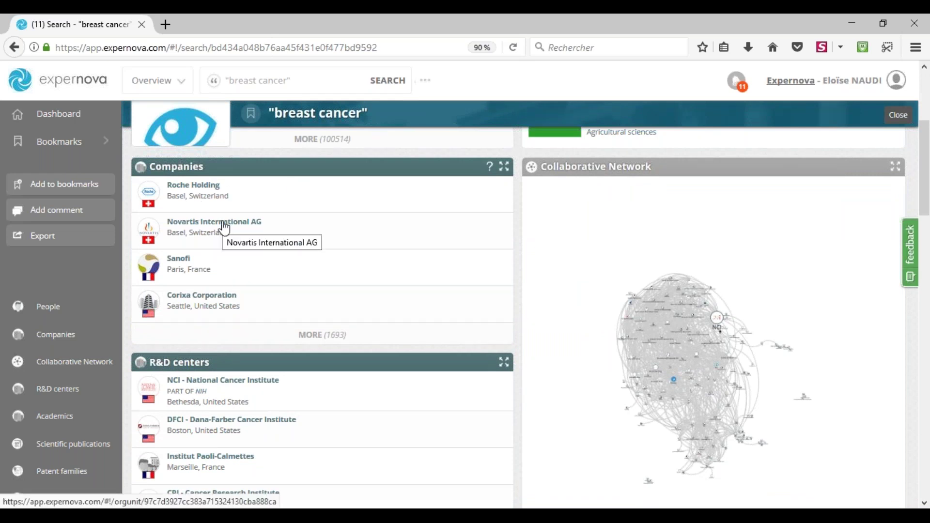
{"action": "left_click", "coordinate": [316, 336]}
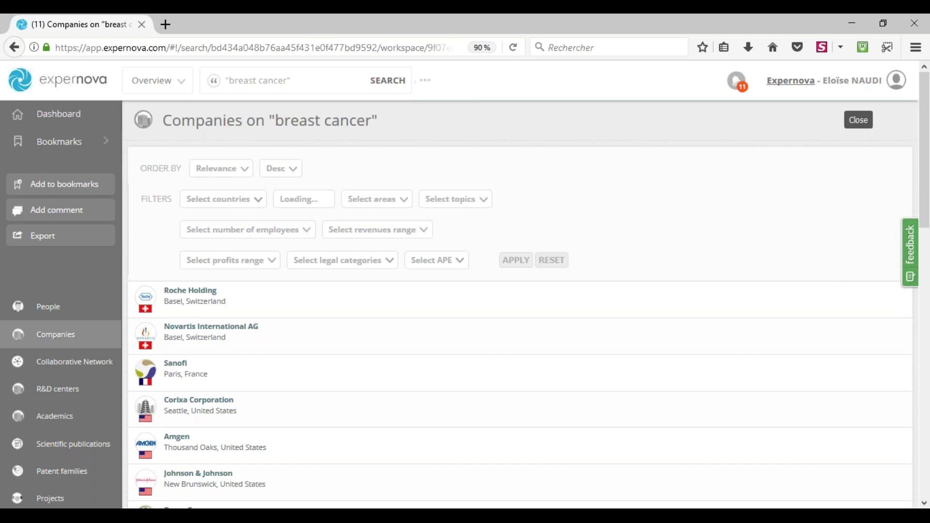
{"action": "left_click_drag", "start_coordinate": [163, 120], "coordinate": [390, 120]}
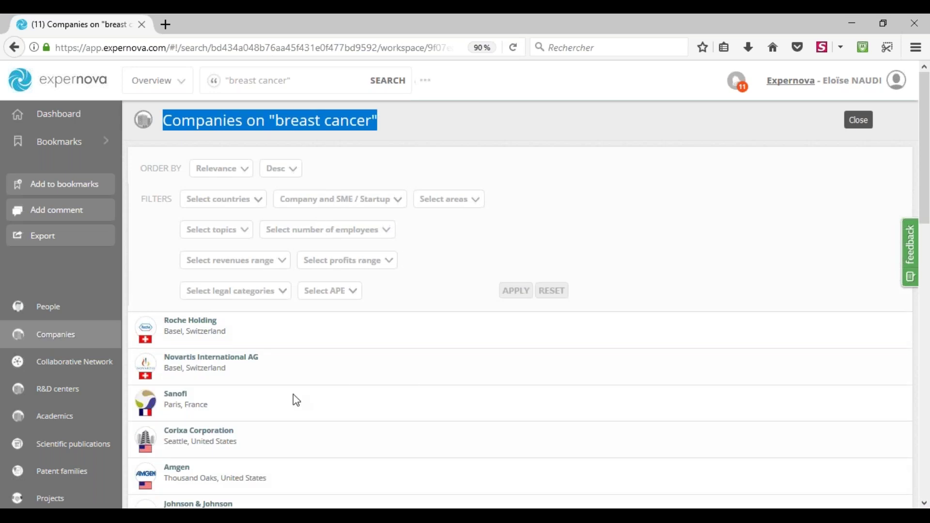
{"action": "scroll", "coordinate": [296, 400], "scroll_direction": "down", "scroll_amount": 8}
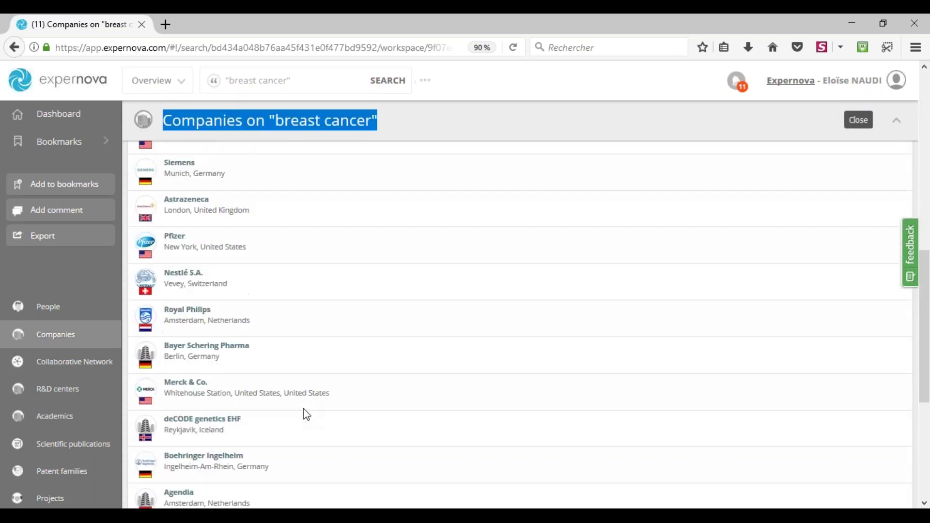
{"action": "scroll", "coordinate": [304, 409], "scroll_direction": "up", "scroll_amount": 3}
{"action": "scroll", "coordinate": [307, 414], "scroll_direction": "up", "scroll_amount": 5}
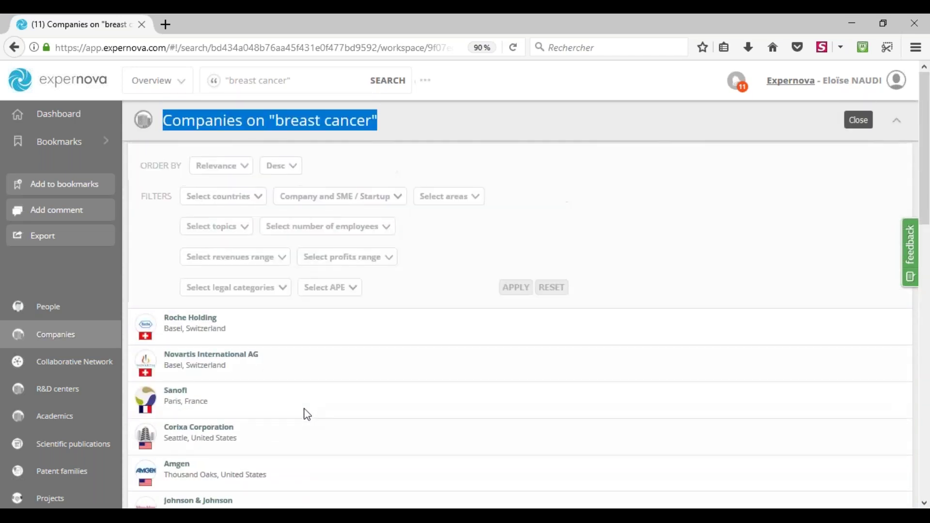
- Open Roche Holding's full profile and examine the reasons given for its relevance to "breast cancer", including its experience
{"action": "left_click", "coordinate": [190, 321]}
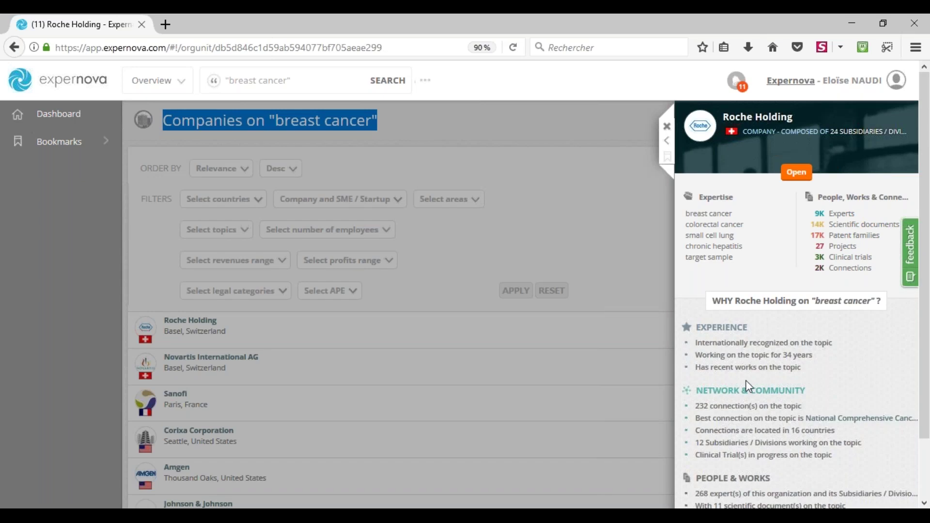
{"action": "left_click", "coordinate": [797, 175]}
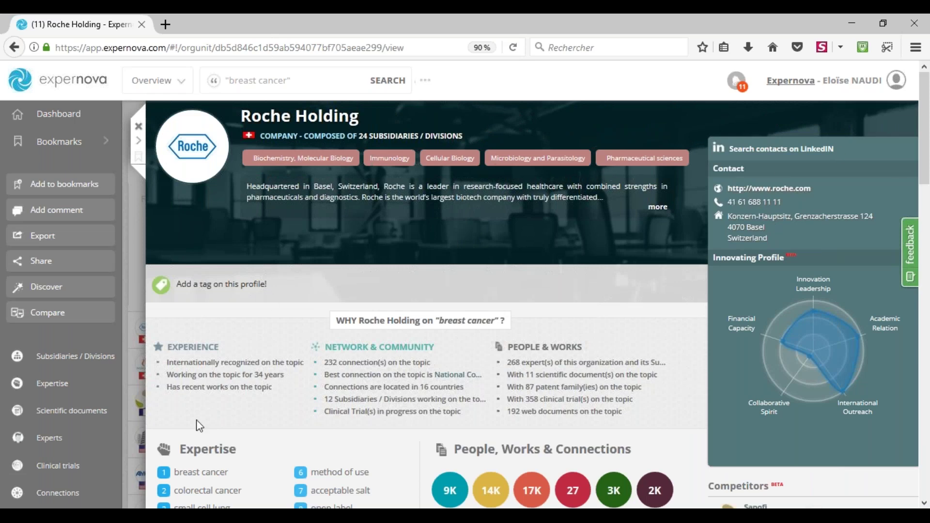
{"action": "scroll", "coordinate": [281, 395], "scroll_direction": "down", "scroll_amount": 3}
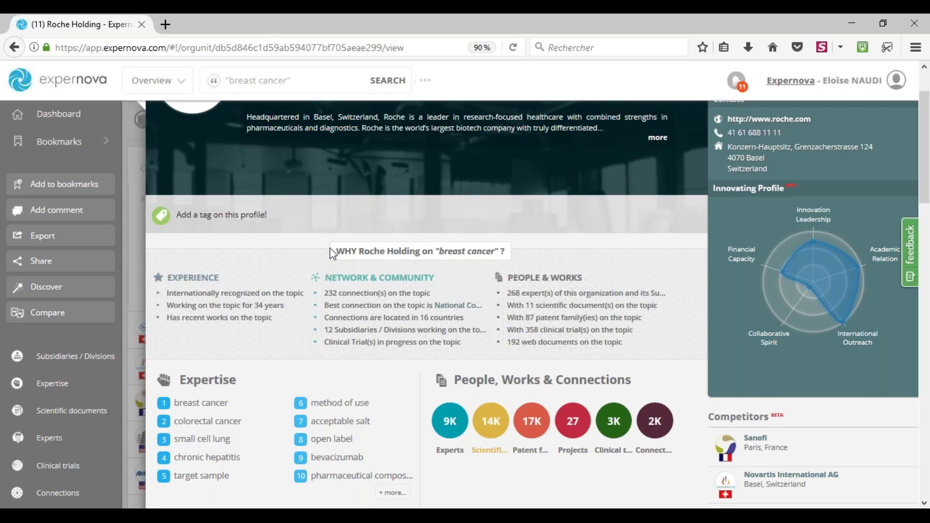
{"action": "left_click_drag", "start_coordinate": [330, 248], "coordinate": [506, 252]}
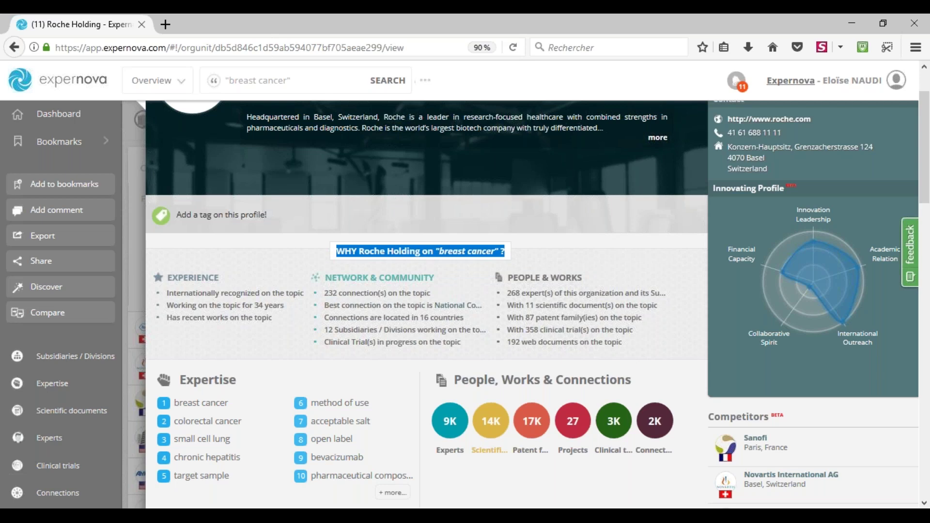
{"action": "left_click", "coordinate": [211, 276]}
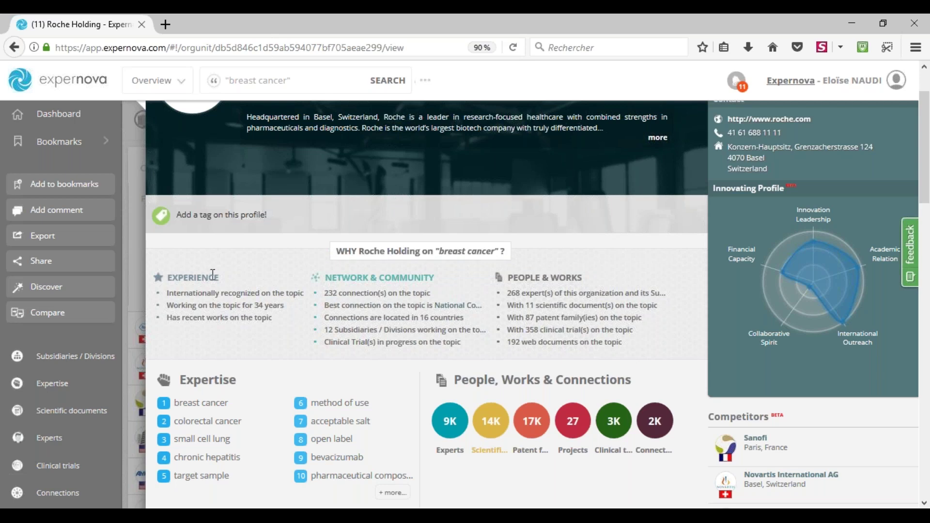
{"action": "left_click_drag", "start_coordinate": [219, 277], "coordinate": [167, 277]}
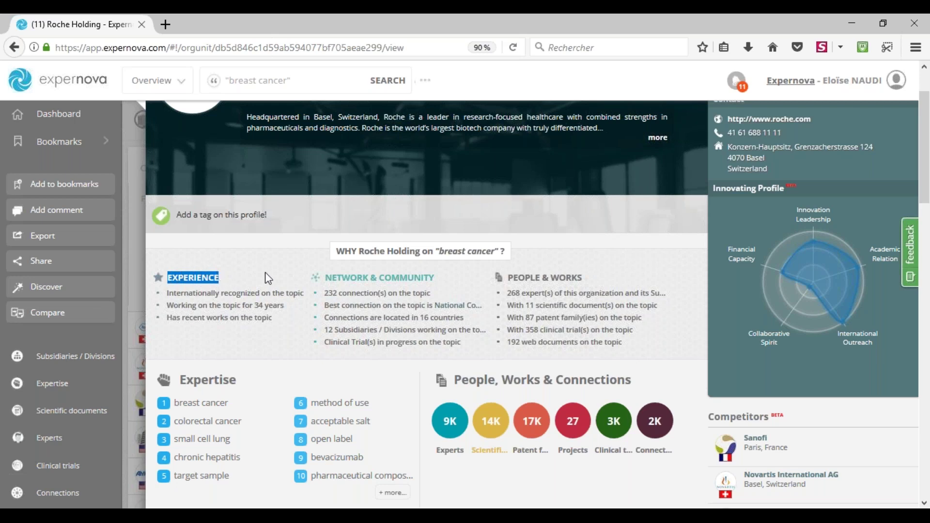
{"action": "left_click", "coordinate": [290, 309]}
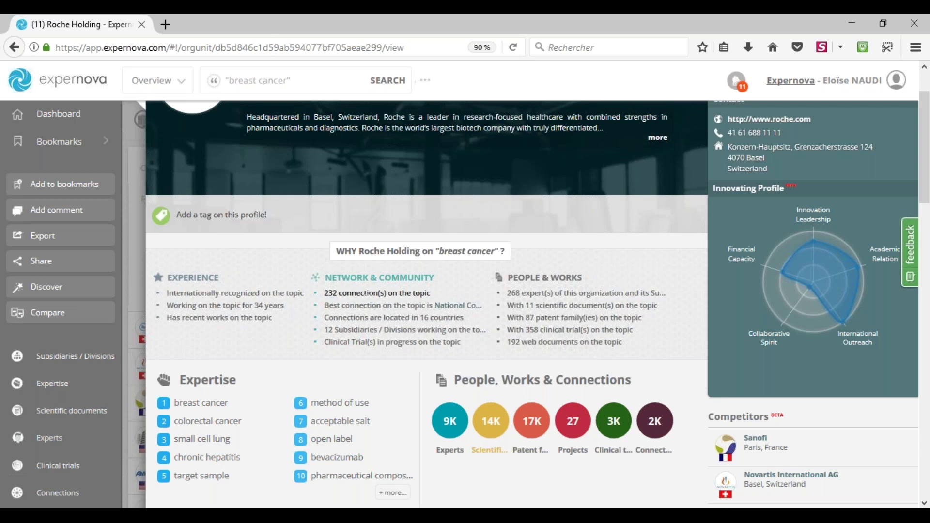
- Open Roche Holding's connections on "breast cancer" and examine the network graph and the list of connected organizations
{"action": "left_click", "coordinate": [370, 296]}
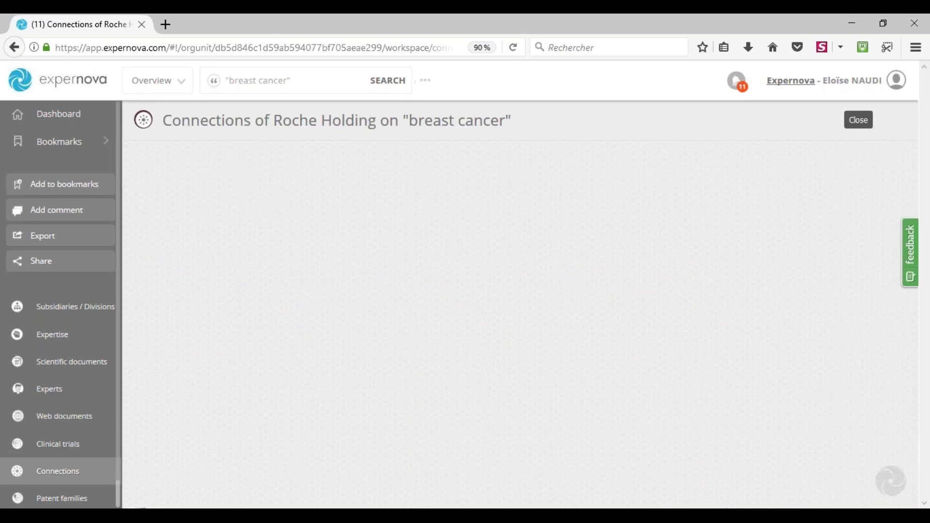
{"action": "left_click_drag", "start_coordinate": [164, 120], "coordinate": [216, 120]}
{"action": "left_click_drag", "start_coordinate": [435, 115], "coordinate": [530, 126]}
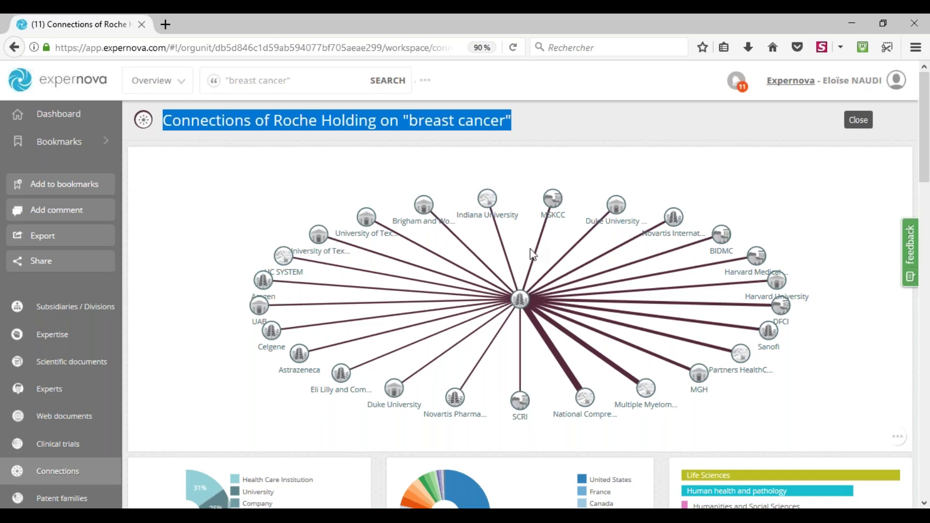
{"action": "left_click_drag", "start_coordinate": [925, 173], "coordinate": [861, 302]}
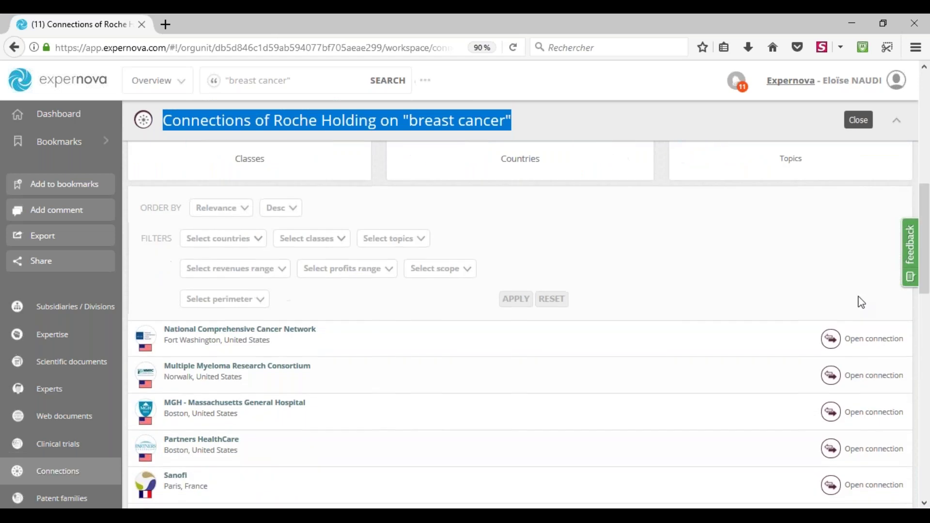
{"action": "scroll", "coordinate": [451, 380], "scroll_direction": "down", "scroll_amount": 1}
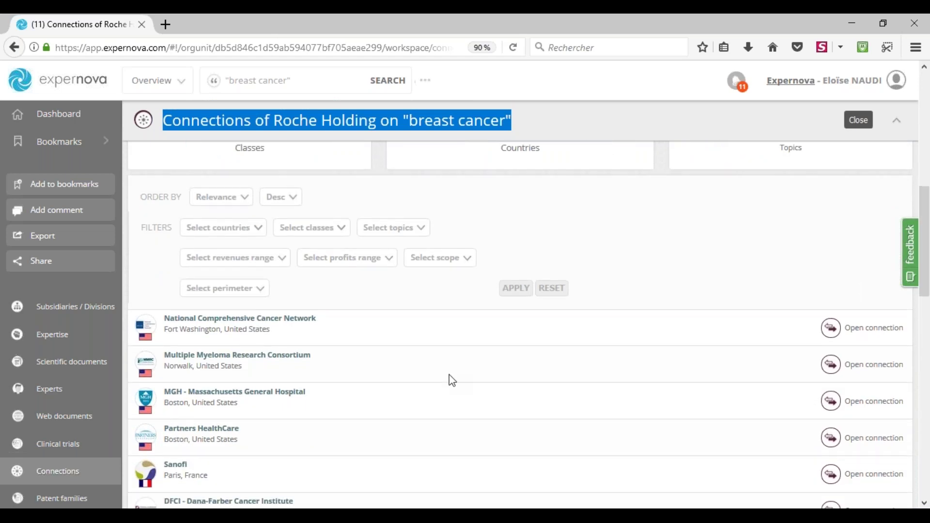
- Open the full connection between Roche Holding and the National Comprehensive Cancer Network and show their common clinical trials on "breast cancer"
{"action": "scroll", "coordinate": [452, 381], "scroll_direction": "down", "scroll_amount": 1}
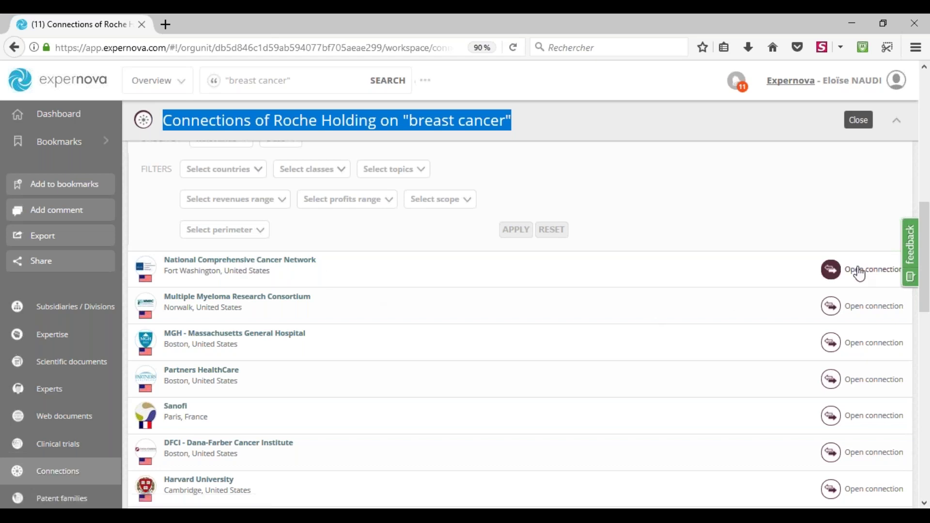
{"action": "left_click", "coordinate": [866, 279]}
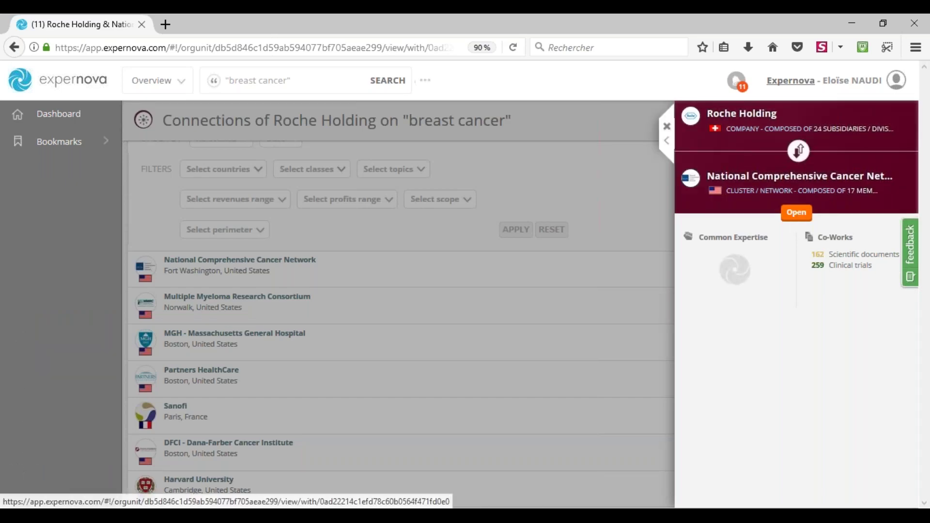
{"action": "left_click", "coordinate": [796, 213]}
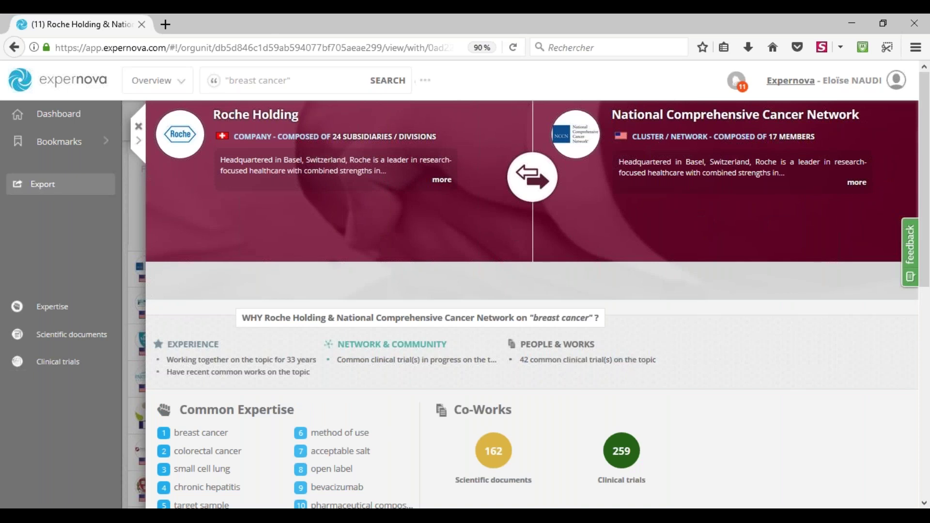
{"action": "left_click", "coordinate": [616, 362]}
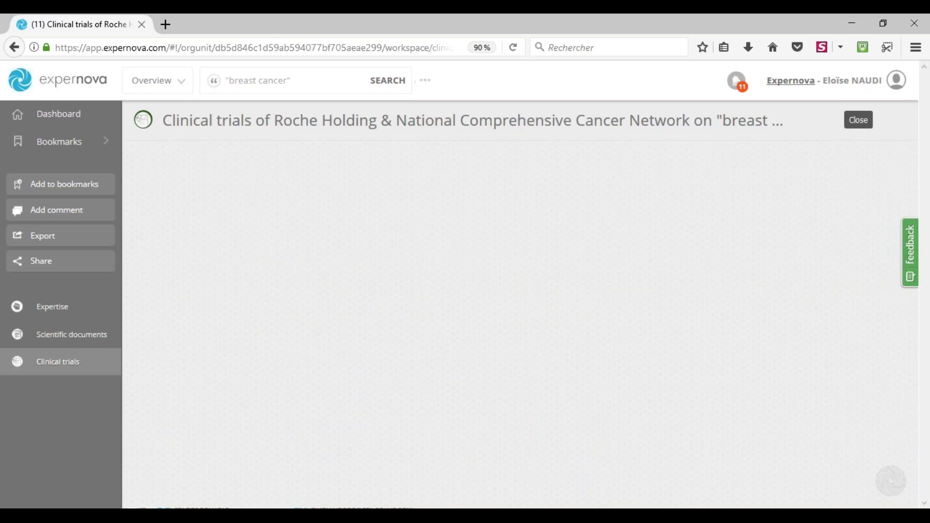
- Look through the common clinical trials and open the full record of the "Bevacizumab, Metronomic Chemotherapy (CM), Diet and Exercise" trial
{"action": "left_click_drag", "start_coordinate": [162, 120], "coordinate": [253, 122]}
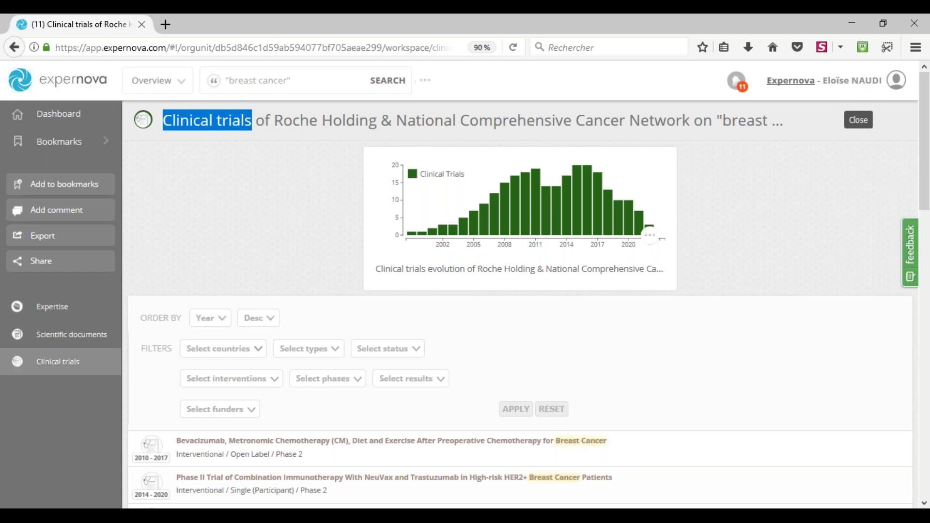
{"action": "scroll", "coordinate": [394, 230], "scroll_direction": "down", "scroll_amount": 5}
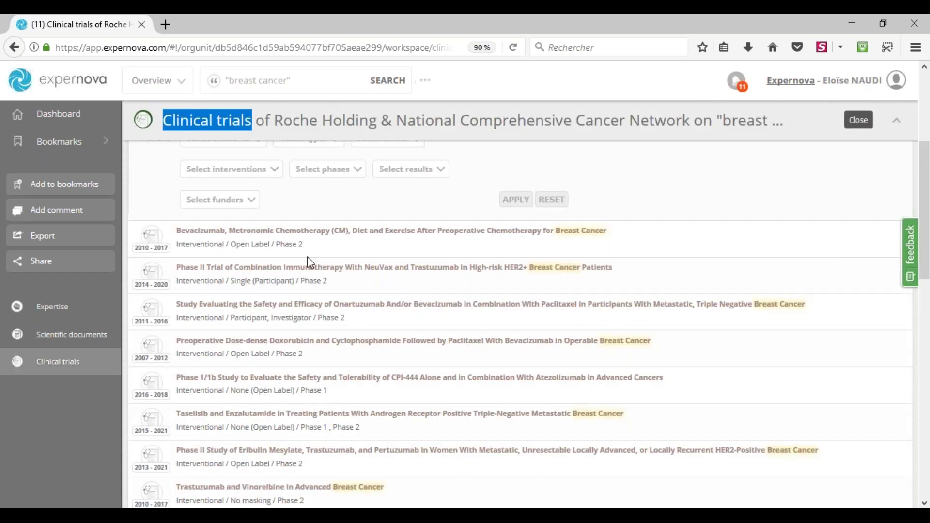
{"action": "left_click", "coordinate": [311, 233]}
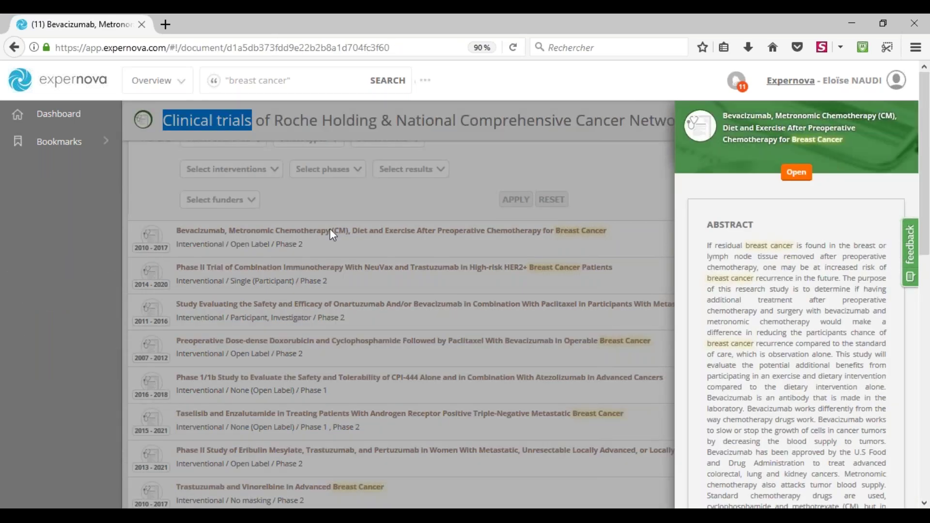
{"action": "left_click", "coordinate": [797, 172]}
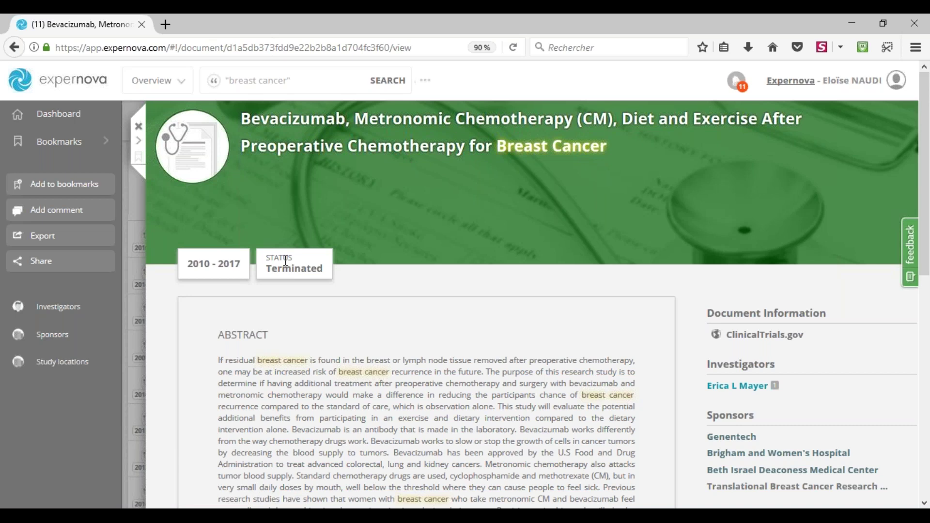
- Examine the trial's abstract, investigators, sponsors, study locations, keywords and study design
{"action": "scroll", "coordinate": [289, 264], "scroll_direction": "down", "scroll_amount": 1}
{"action": "scroll", "coordinate": [307, 292], "scroll_direction": "down", "scroll_amount": 7}
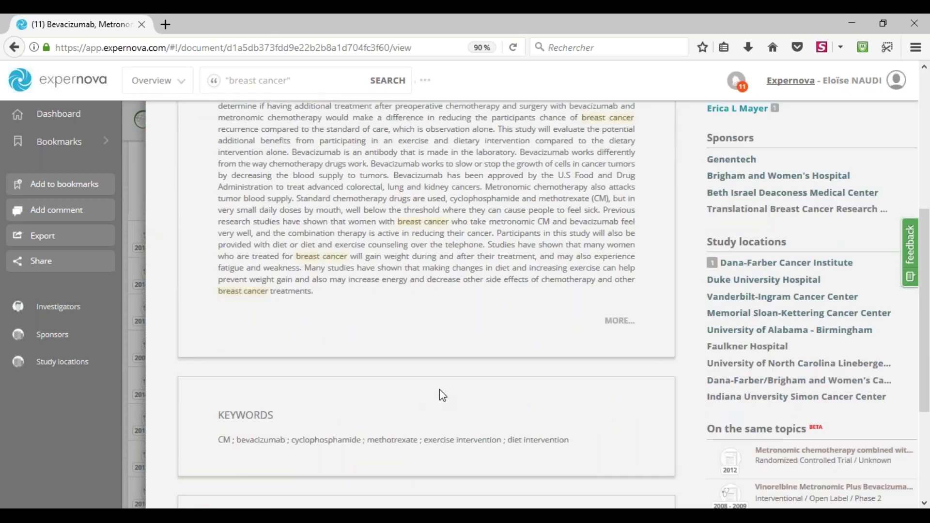
{"action": "scroll", "coordinate": [439, 394], "scroll_direction": "up", "scroll_amount": 1}
{"action": "scroll", "coordinate": [716, 224], "scroll_direction": "up", "scroll_amount": 3}
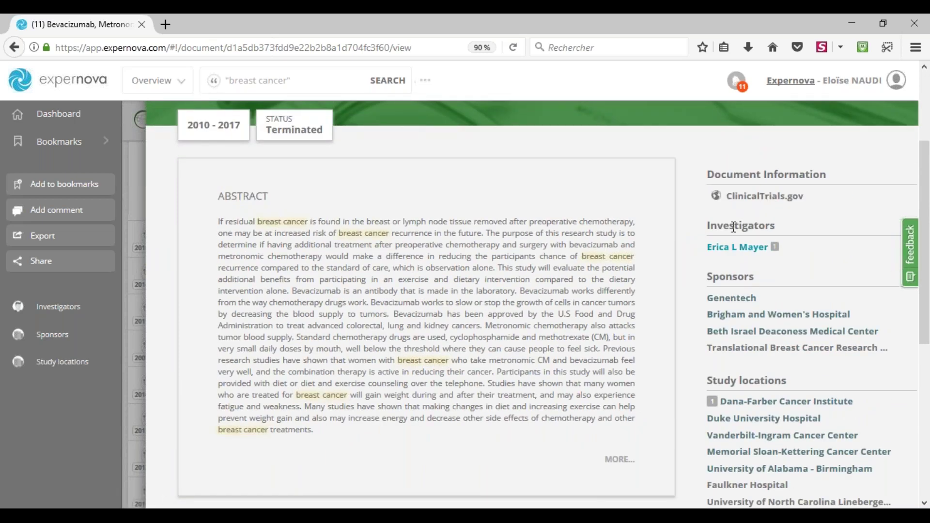
{"action": "scroll", "coordinate": [734, 227], "scroll_direction": "down", "scroll_amount": 1}
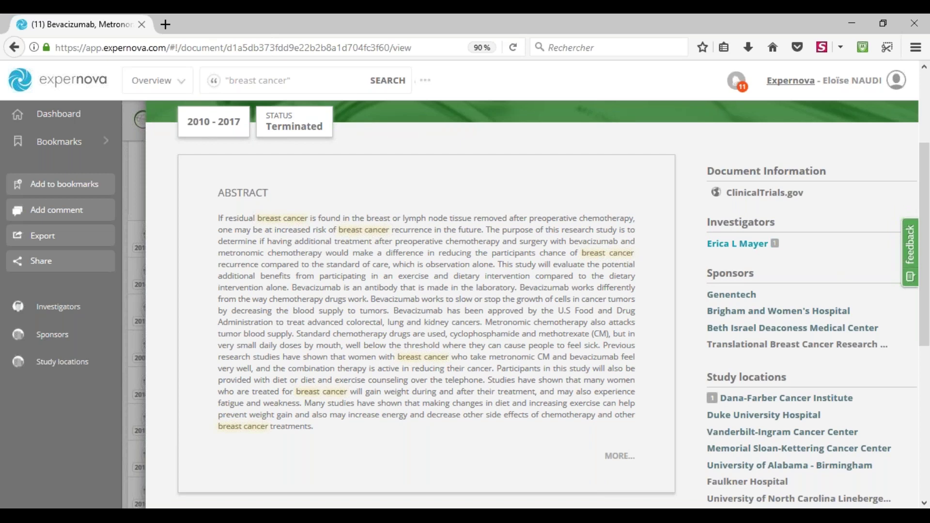
{"action": "scroll", "coordinate": [465, 305], "scroll_direction": "down", "scroll_amount": 6}
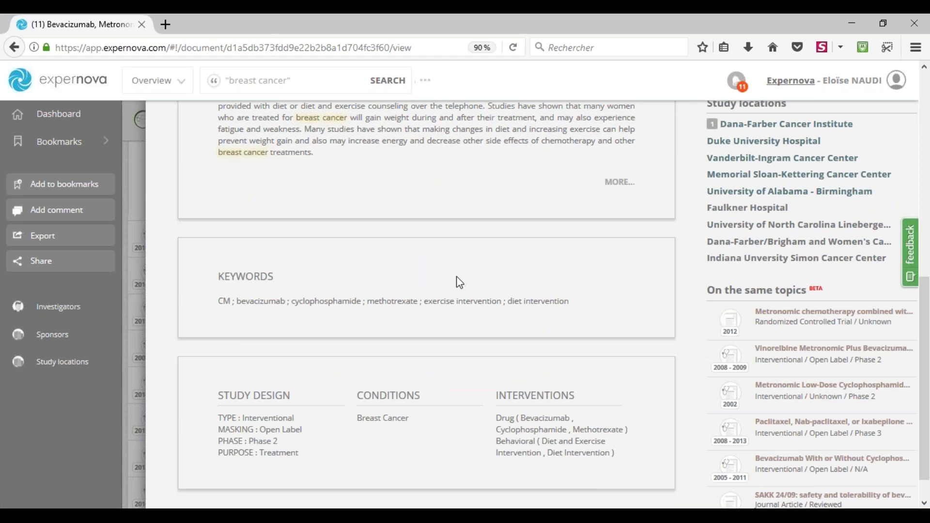
{"action": "scroll", "coordinate": [463, 283], "scroll_direction": "up", "scroll_amount": 1}
- Close the trial record, the common trials list and the connection views to return to Roche Holding's full profile
{"action": "left_click", "coordinate": [159, 161]}
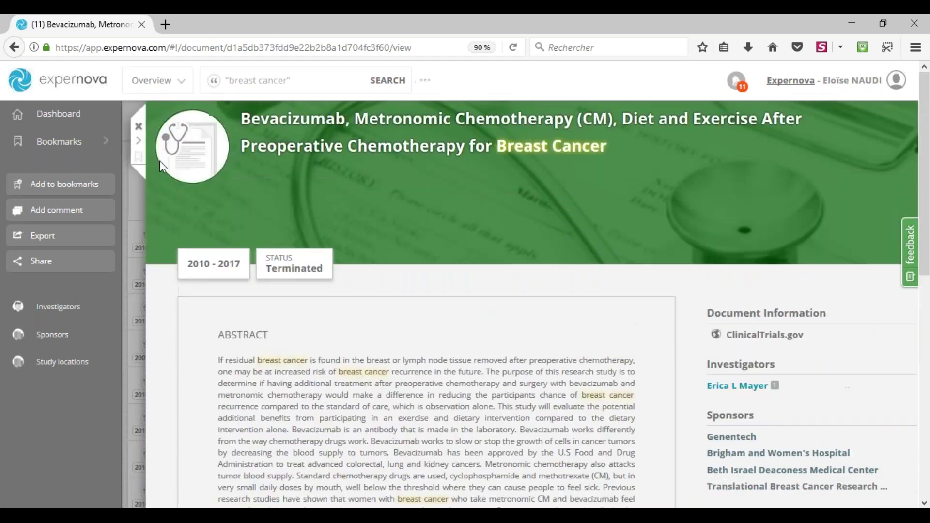
{"action": "left_click", "coordinate": [155, 126]}
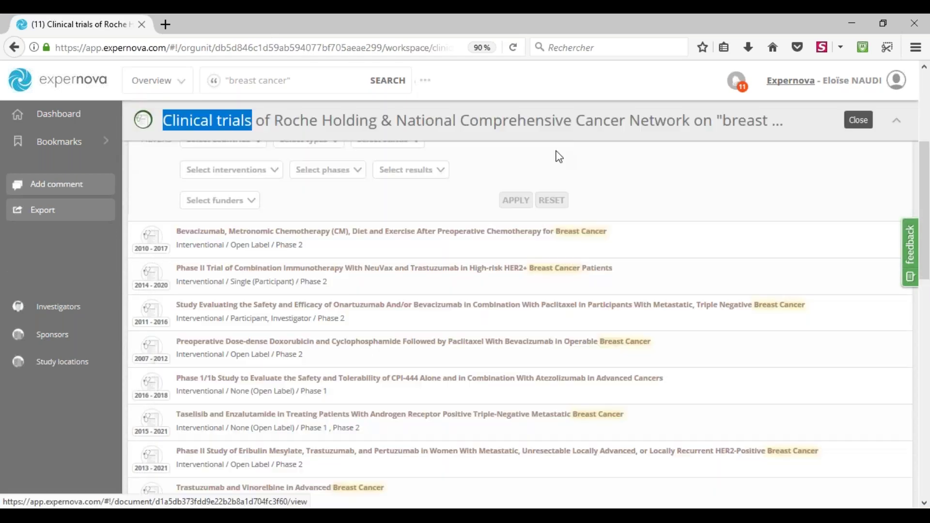
{"action": "left_click", "coordinate": [852, 127]}
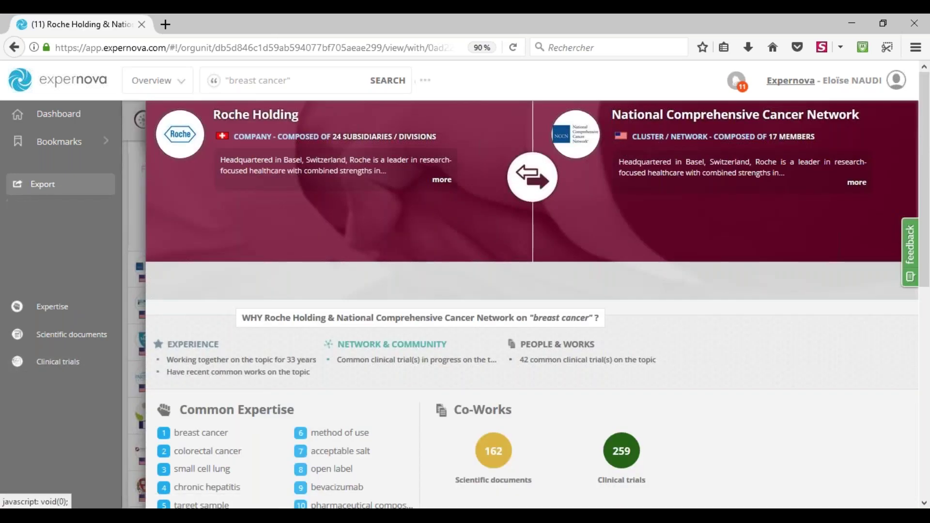
{"action": "left_click", "coordinate": [142, 140]}
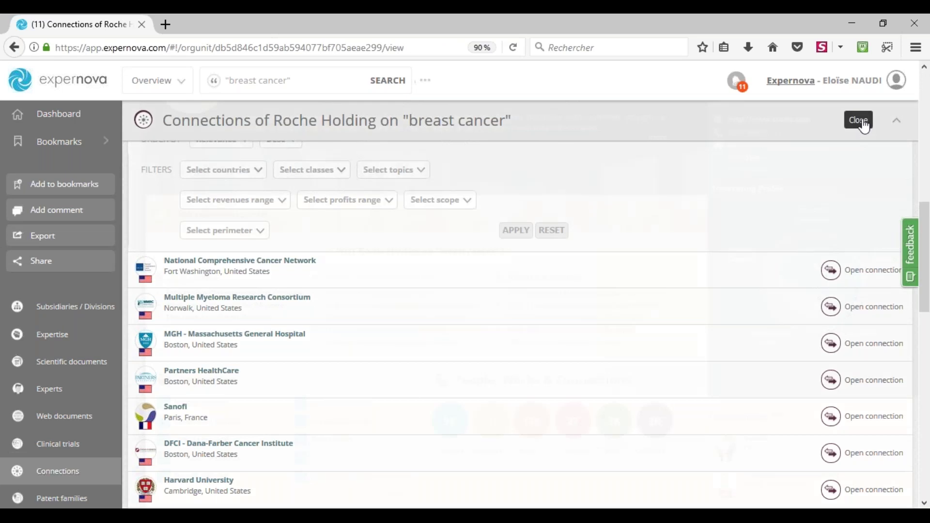
{"action": "left_click", "coordinate": [864, 126]}
{"action": "scroll", "coordinate": [603, 250], "scroll_direction": "up", "scroll_amount": 2}
{"action": "scroll", "coordinate": [602, 251], "scroll_direction": "up", "scroll_amount": 1}
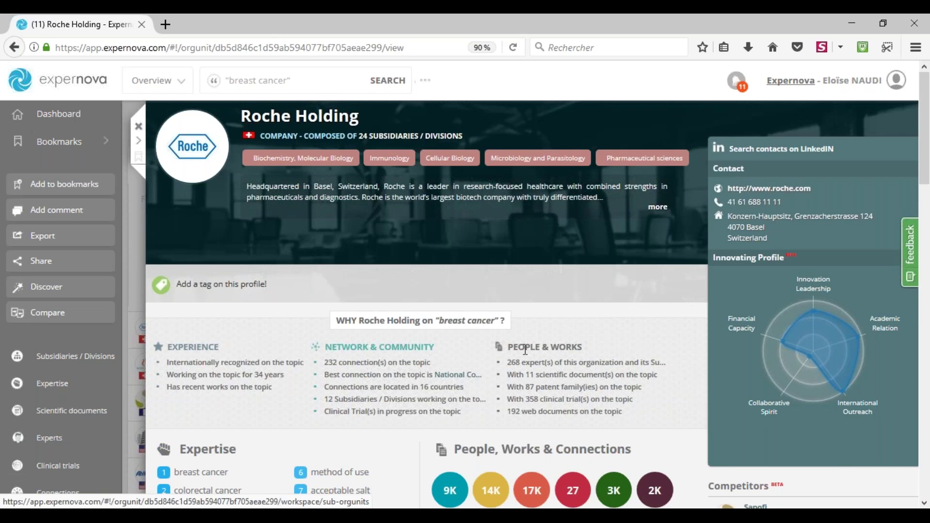
- Review Roche Holding's People & Works reasons on "breast cancer", open its clinical trials on the topic and close them again
{"action": "left_click_drag", "start_coordinate": [507, 347], "coordinate": [637, 416]}
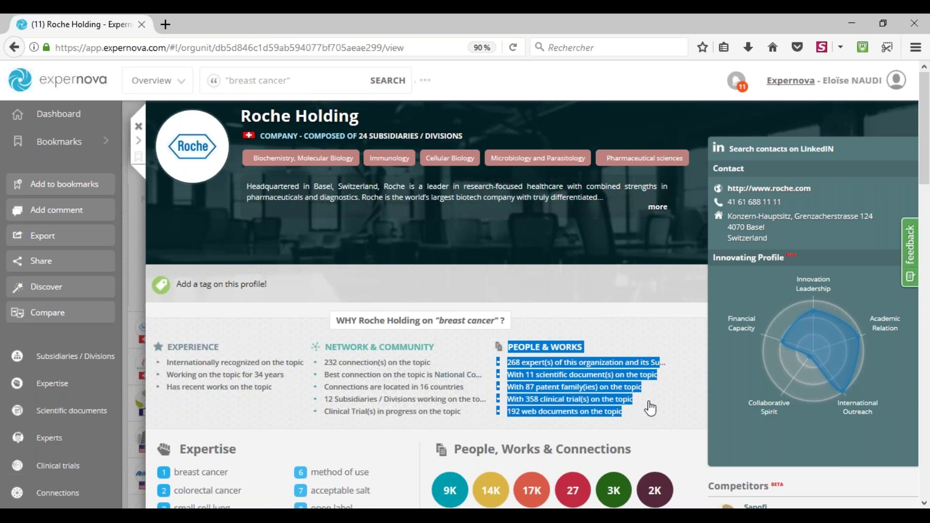
{"action": "left_click", "coordinate": [649, 401]}
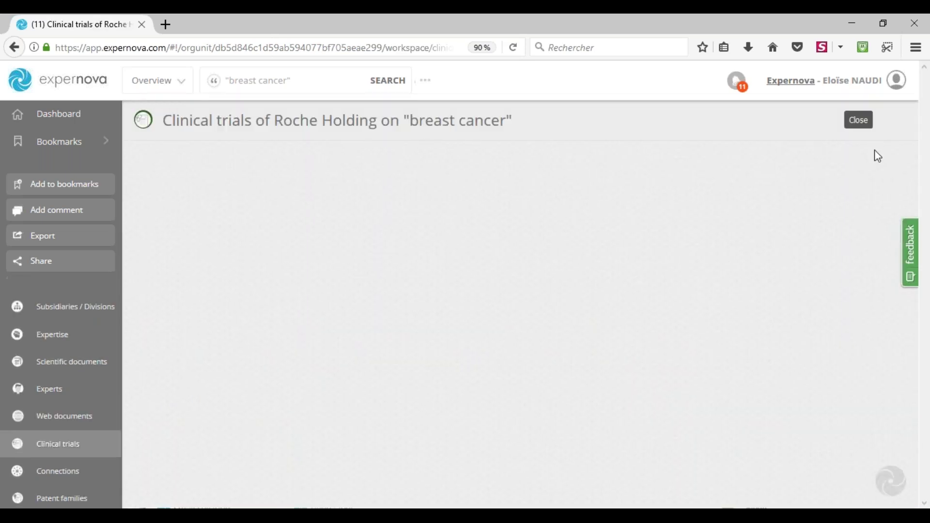
{"action": "left_click", "coordinate": [863, 129]}
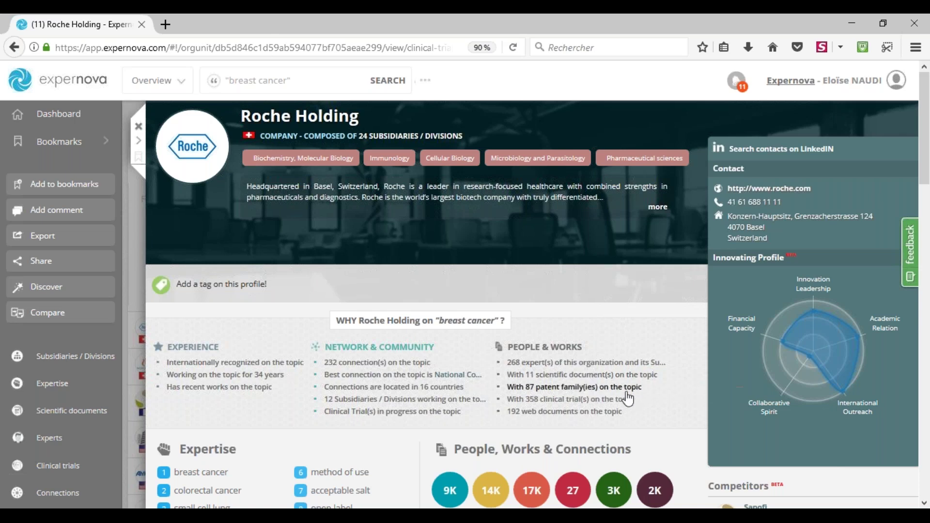
- Examine Roche Holding's expertise and works overview, and return to the list of companies on "breast cancer"
{"action": "scroll", "coordinate": [648, 399], "scroll_direction": "down", "scroll_amount": 1}
{"action": "scroll", "coordinate": [647, 399], "scroll_direction": "down", "scroll_amount": 2}
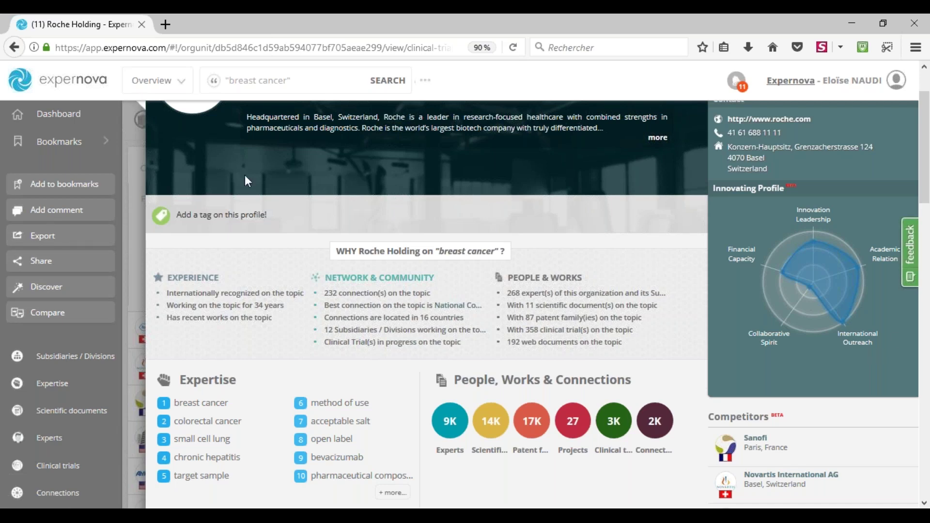
{"action": "scroll", "coordinate": [149, 167], "scroll_direction": "up", "scroll_amount": 2}
{"action": "scroll", "coordinate": [149, 166], "scroll_direction": "up", "scroll_amount": 1}
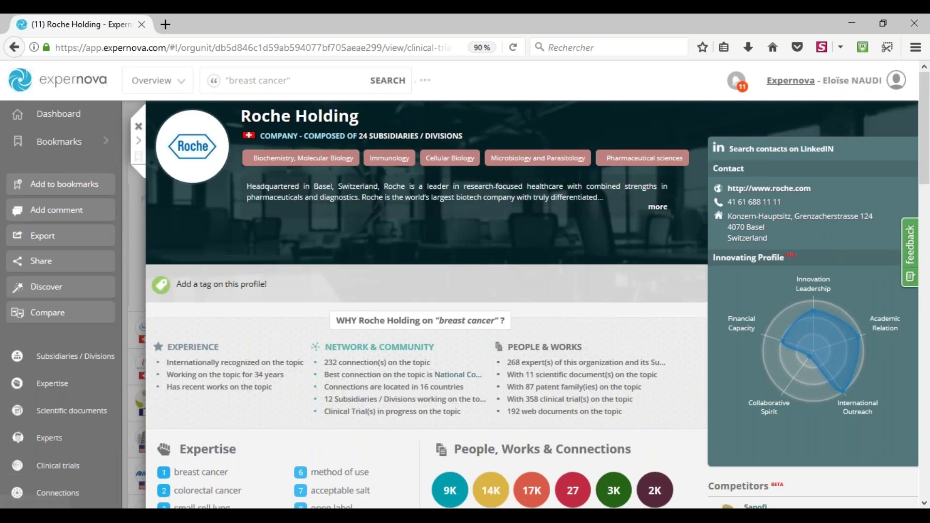
{"action": "left_click", "coordinate": [141, 141]}
{"action": "scroll", "coordinate": [252, 252], "scroll_direction": "down", "scroll_amount": 3}
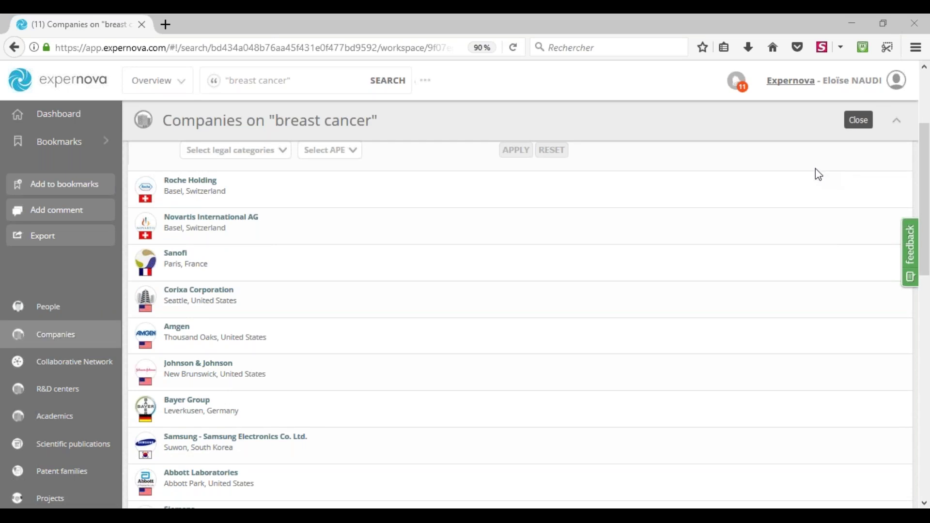
{"action": "key", "text": "Escape"}
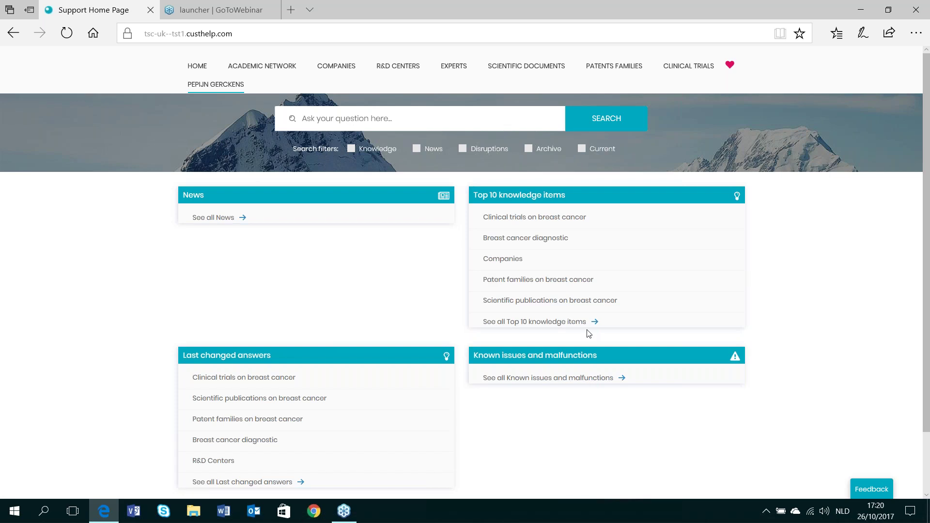
- Open the feedback form on the support portal's home page and set its subject to Suggestion
{"action": "left_click", "coordinate": [877, 490]}
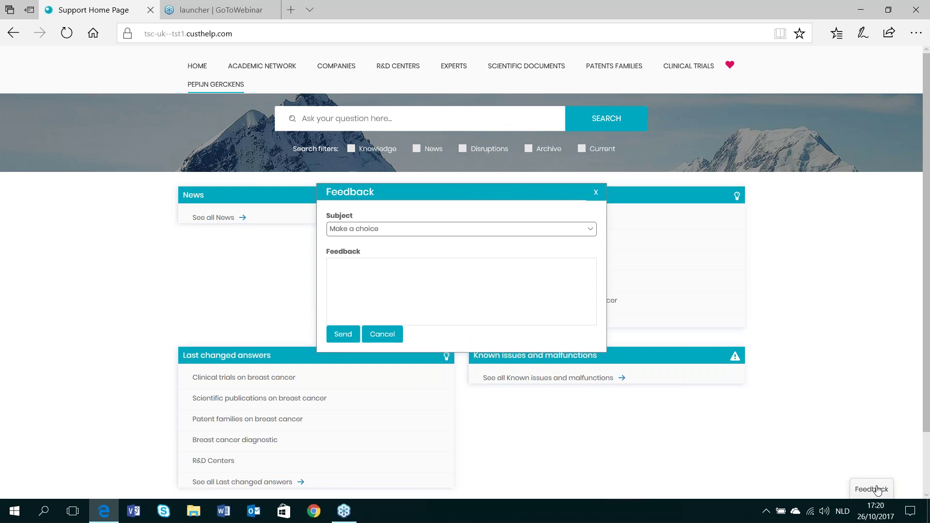
{"action": "left_click", "coordinate": [444, 234]}
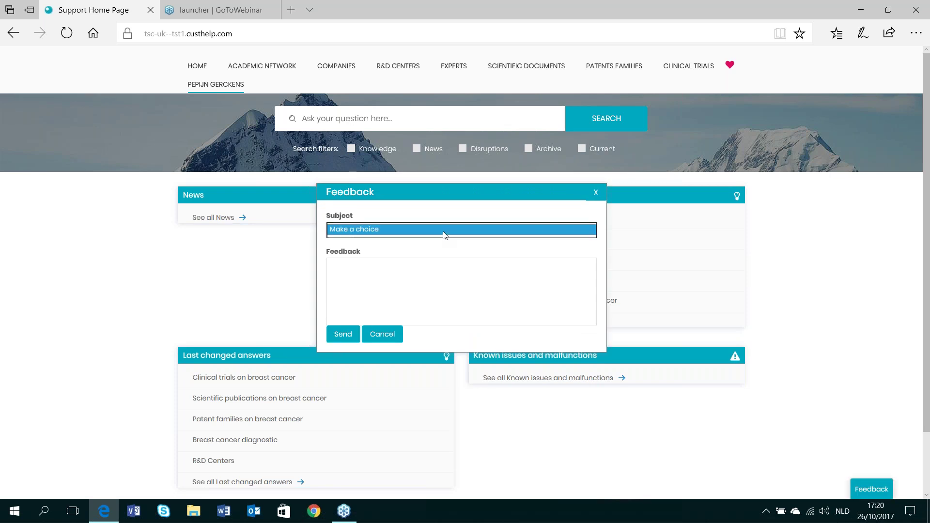
{"action": "left_click", "coordinate": [444, 235]}
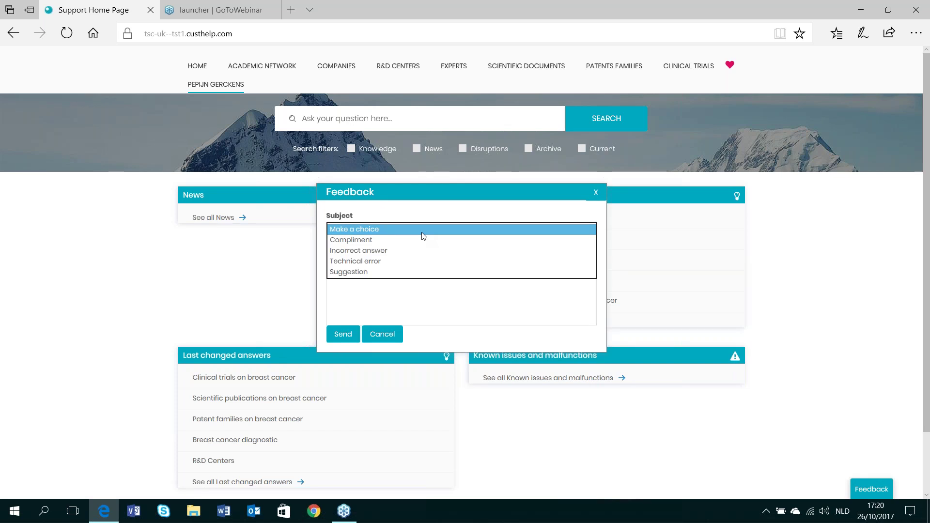
{"action": "left_click", "coordinate": [380, 272]}
{"action": "left_click", "coordinate": [376, 261]}
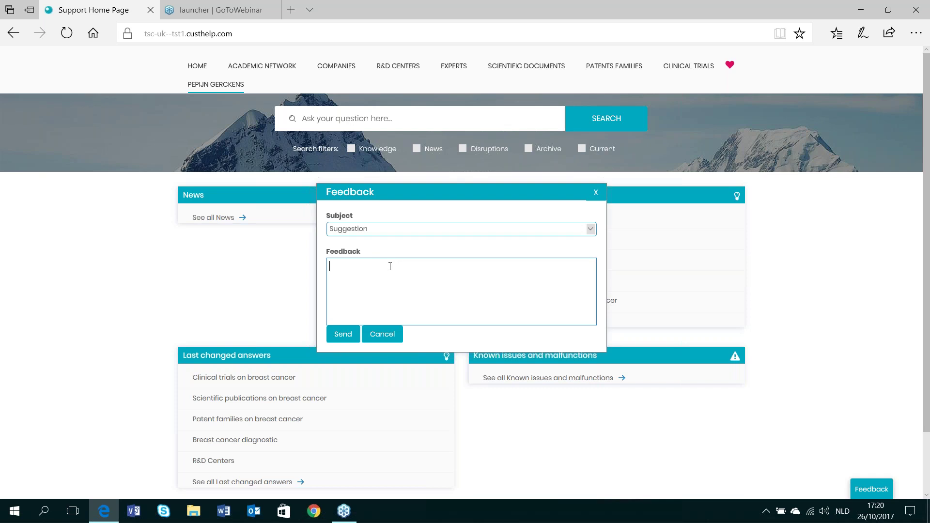
- Send the feedback "I went to the Expernova platform and will add the latest news received" and close the feedback window
{"action": "type", "text": "I went to the Expernova plat"}
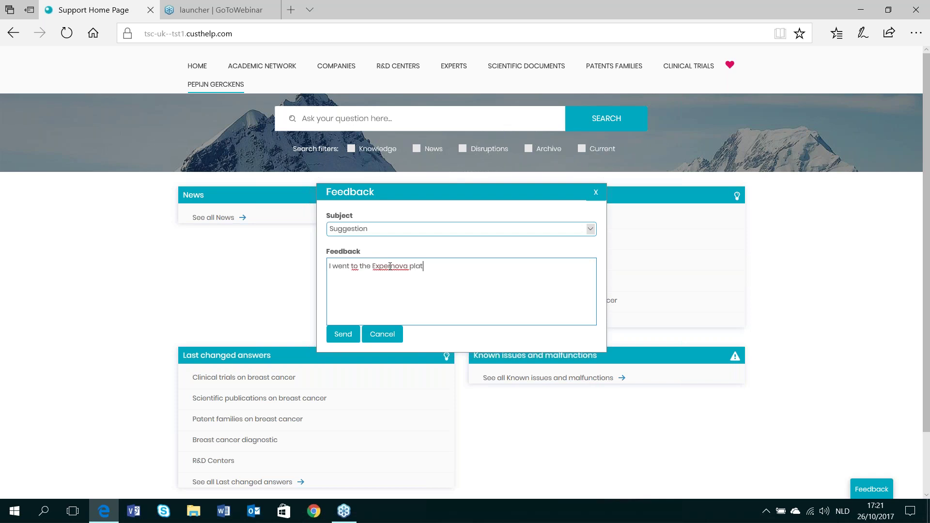
{"action": "type", "text": "form and will add the latest n"}
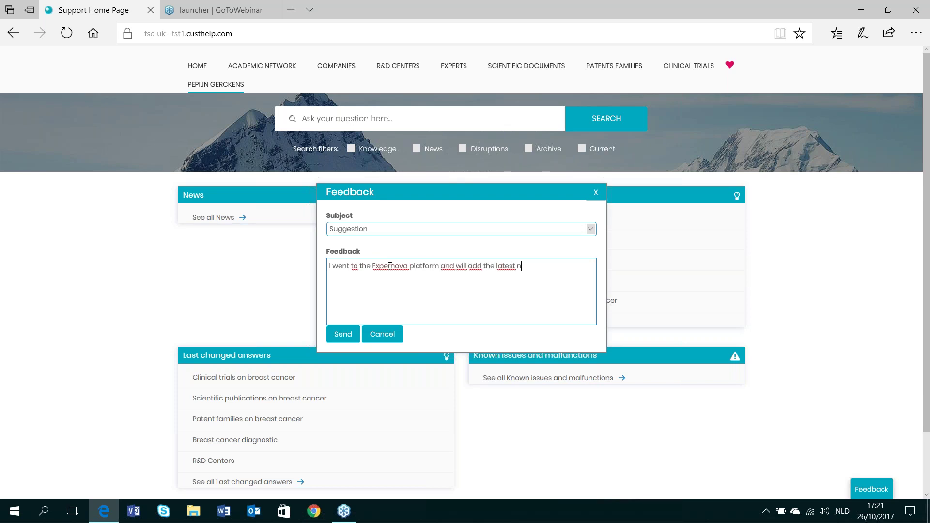
{"action": "type", "text": "ews received"}
{"action": "left_click", "coordinate": [342, 334]}
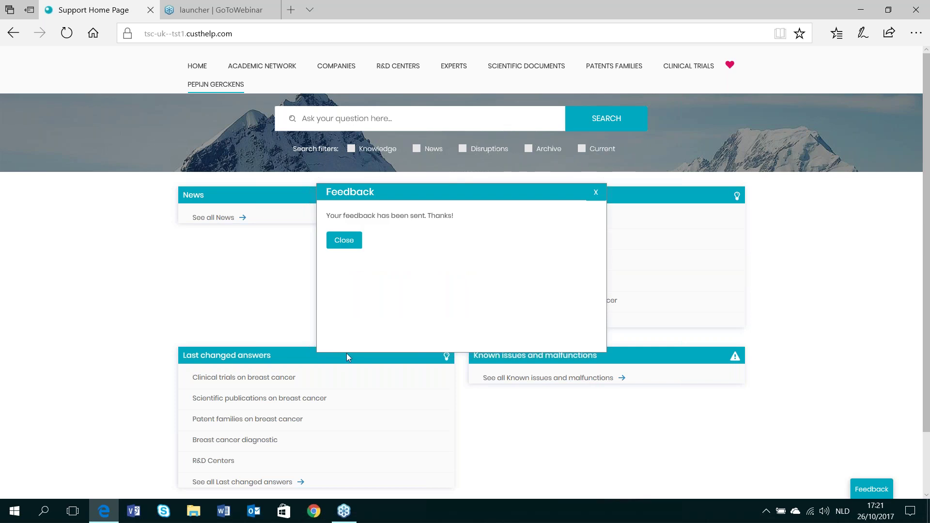
{"action": "left_click", "coordinate": [342, 241]}
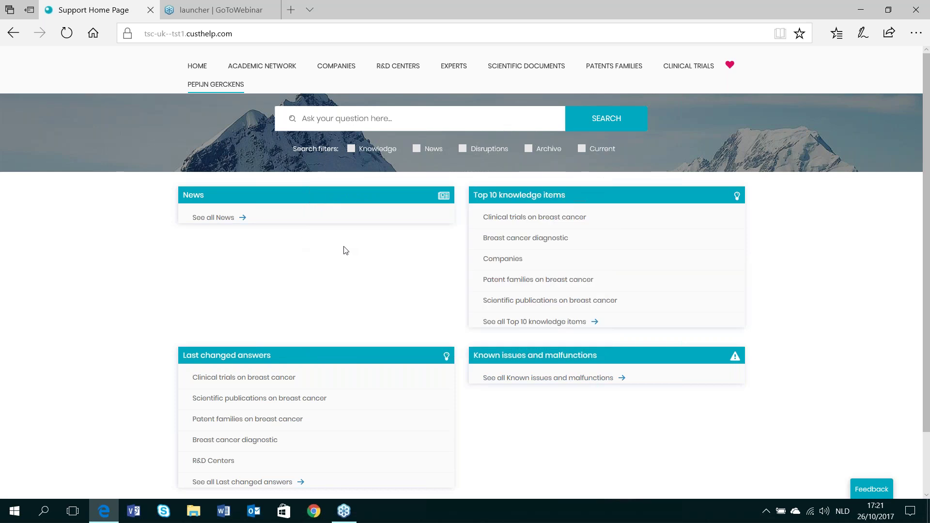
- Switch to the PowerPoint presentation "Knowledge Sourcing and management v3.pptx" and start the slide show at the "3- Method Advantages" slide
{"action": "left_click", "coordinate": [228, 91]}
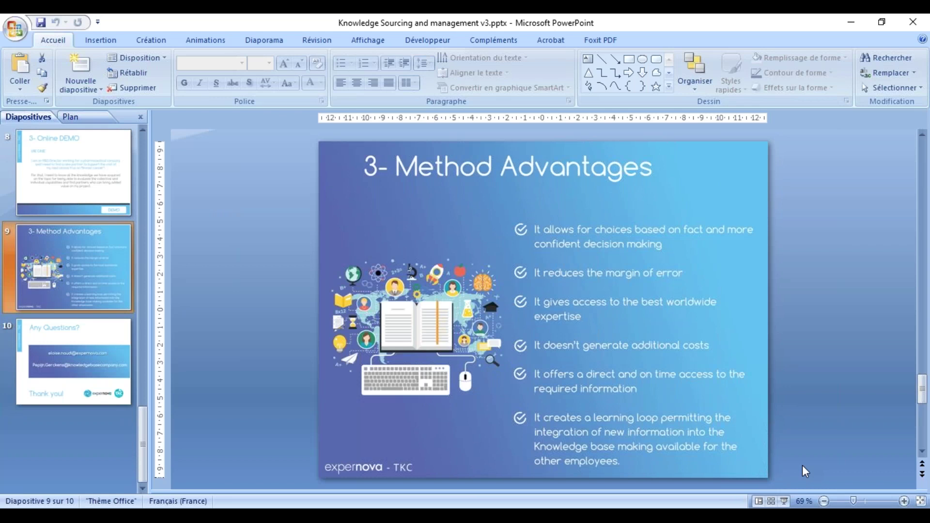
{"action": "left_click", "coordinate": [784, 501]}
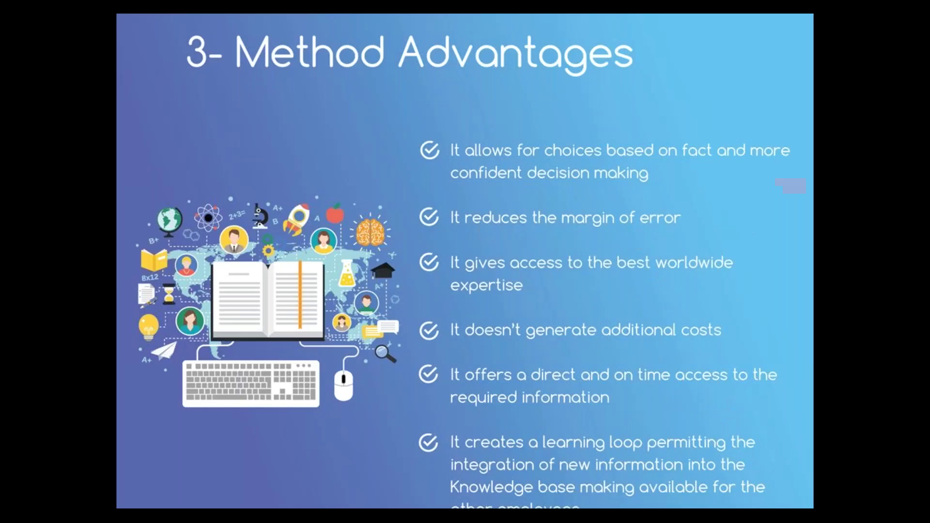